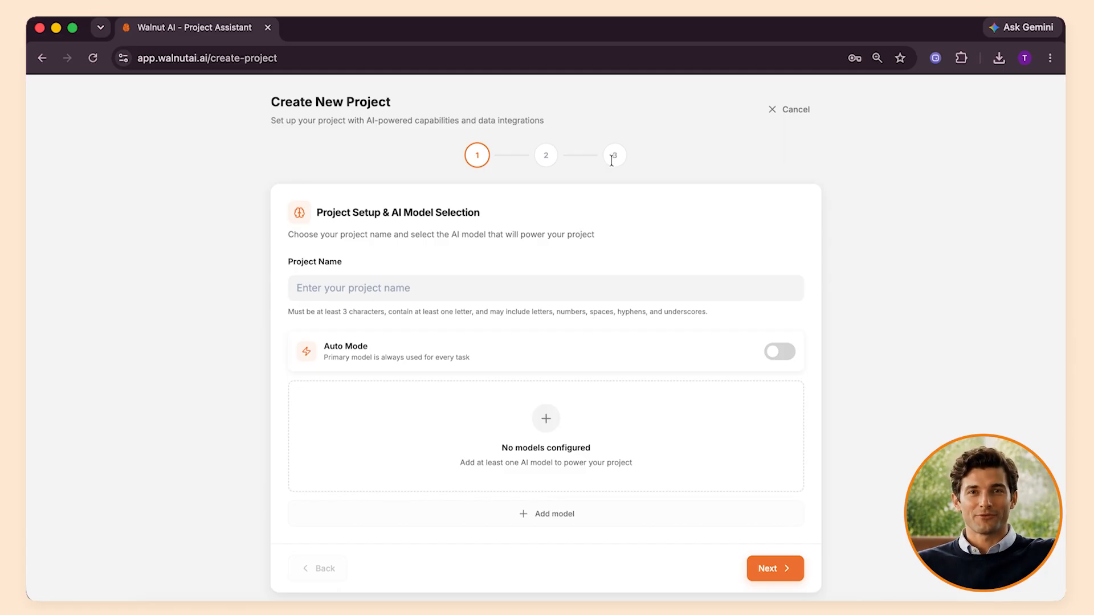
Step: Name the new project MedFlow and start adding an AI model to it
{"action": "left_click", "coordinate": [525, 288]}
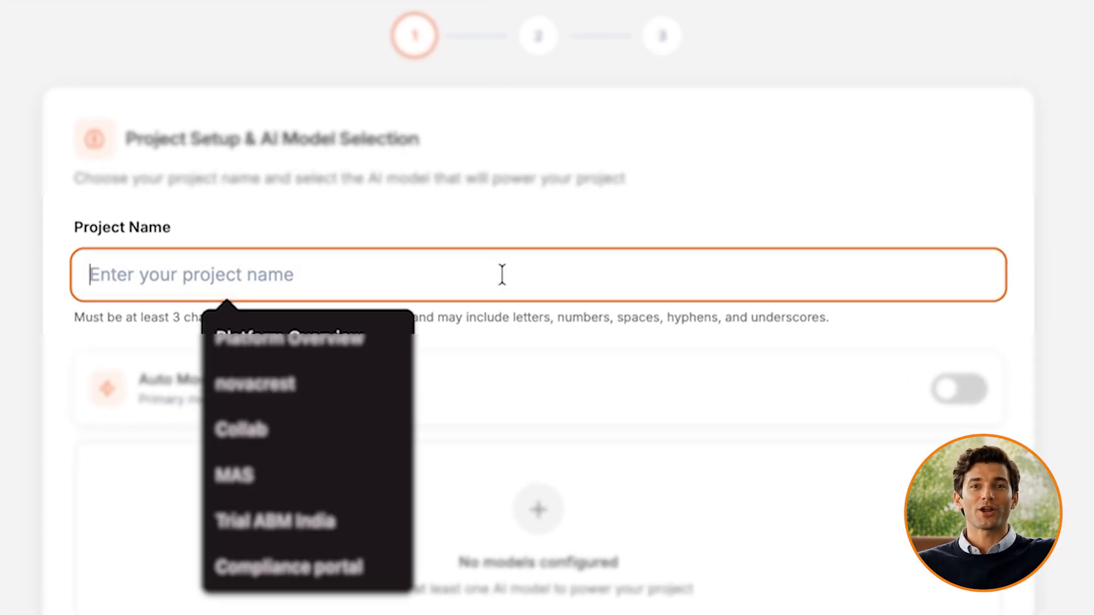
{"action": "type", "text": "MedFlow"}
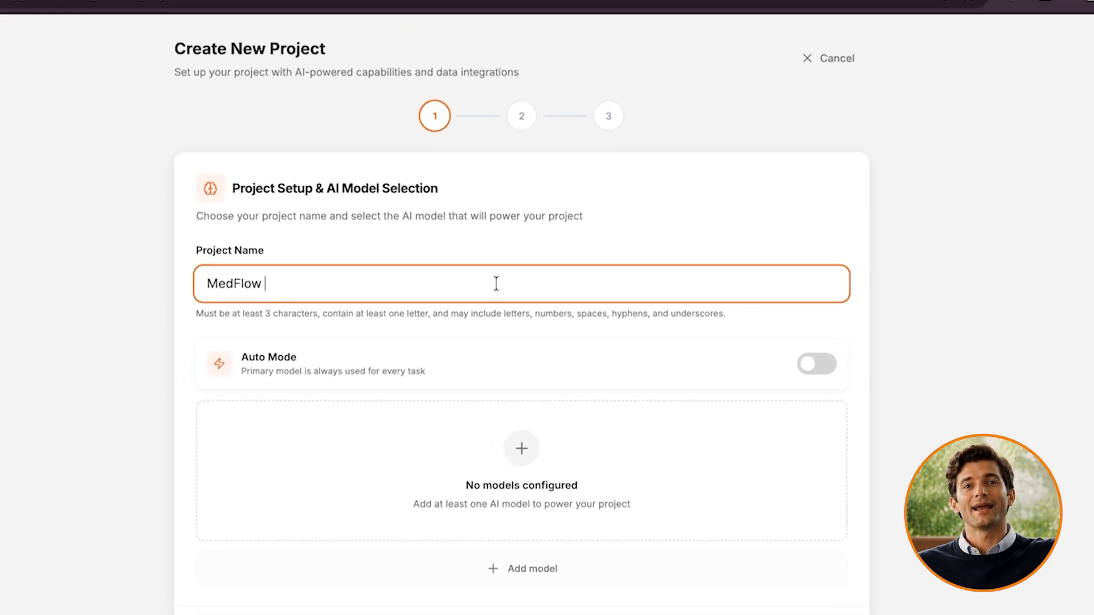
{"action": "left_click", "coordinate": [538, 509]}
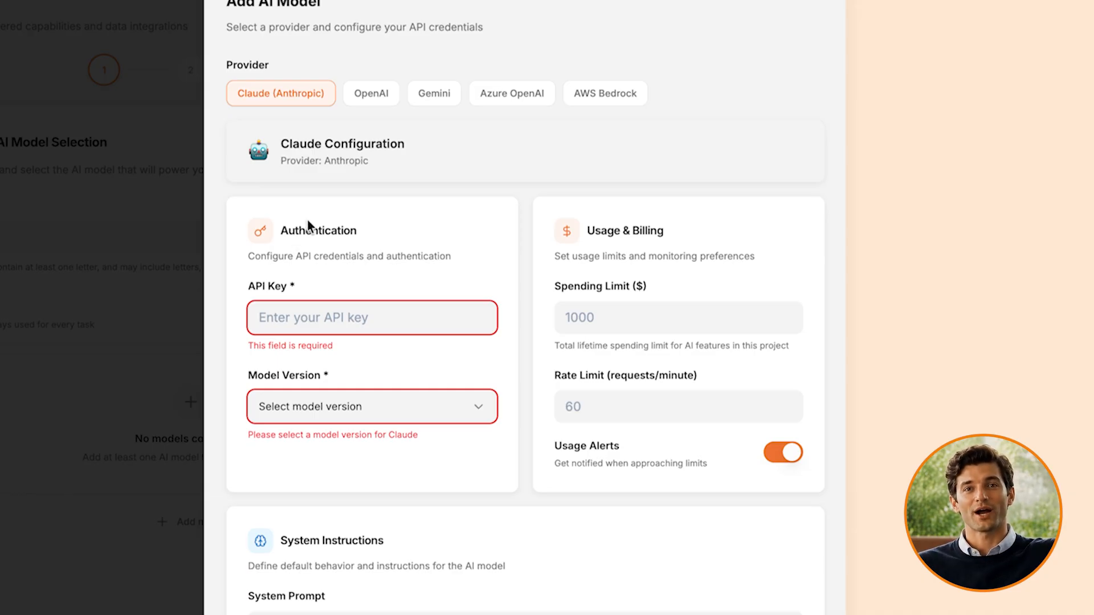
Step: Look through the OpenAI, Gemini, Azure OpenAI and AWS Bedrock provider forms and choose Azure OpenAI as the model's provider
{"action": "left_click", "coordinate": [373, 98]}
{"action": "left_click", "coordinate": [426, 101]}
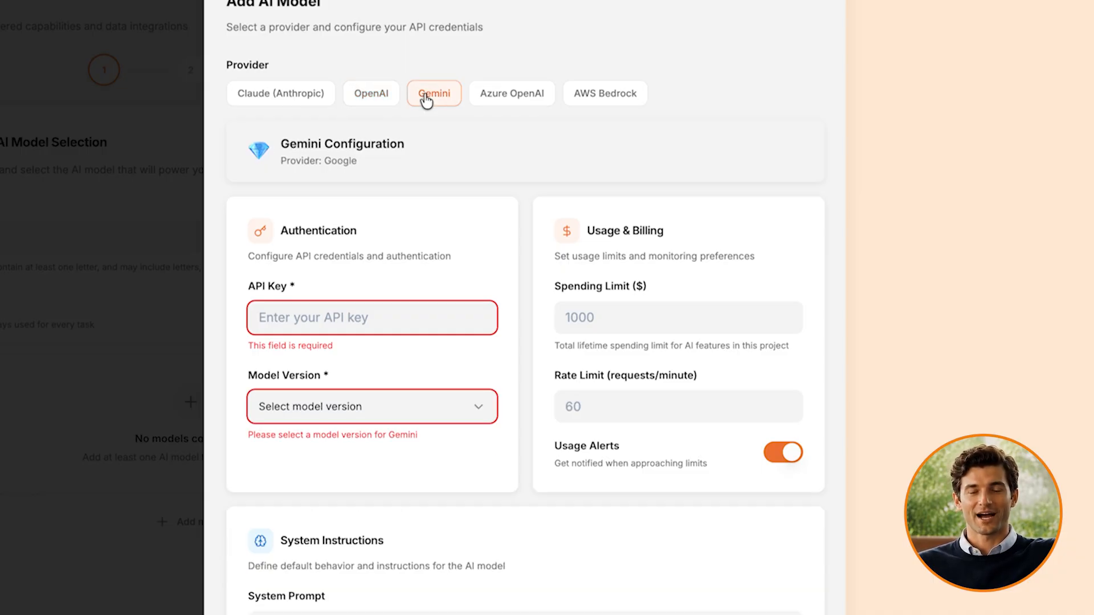
{"action": "left_click", "coordinate": [495, 98]}
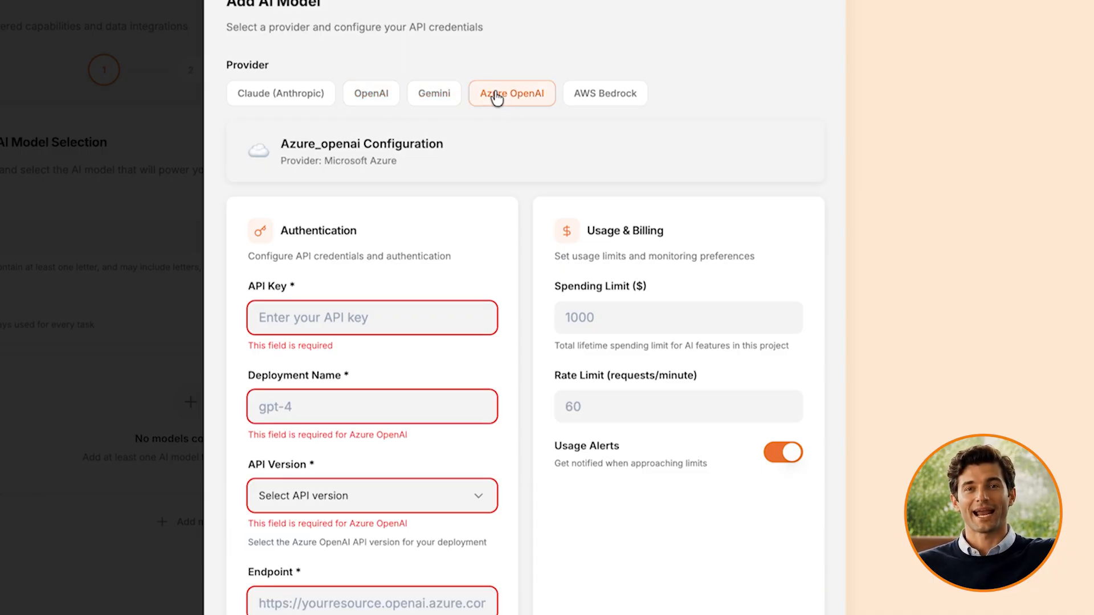
{"action": "left_click", "coordinate": [575, 98]}
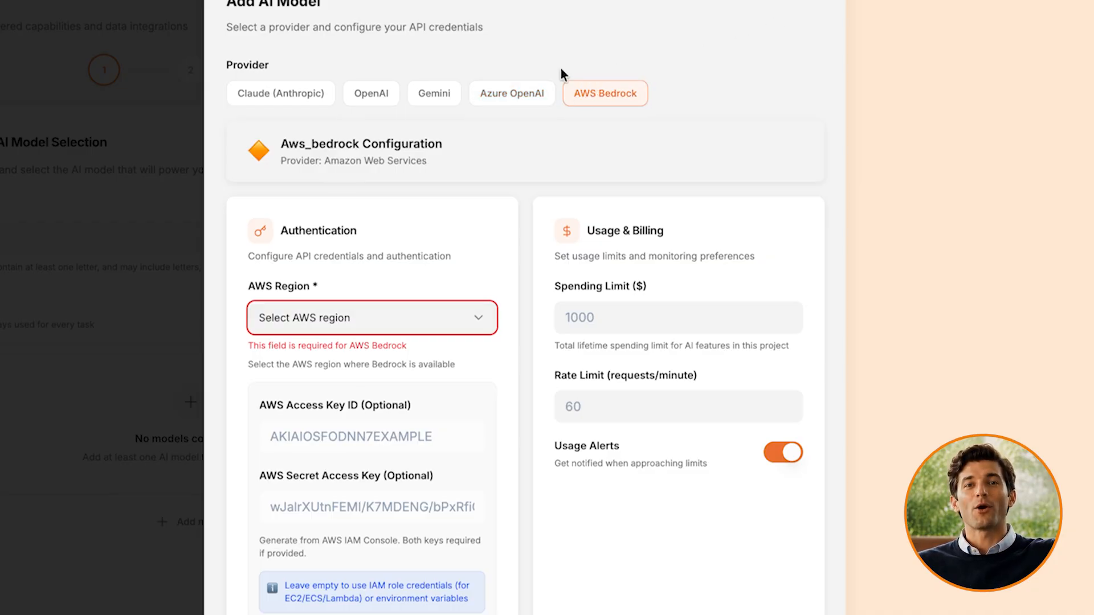
{"action": "left_click", "coordinate": [524, 96]}
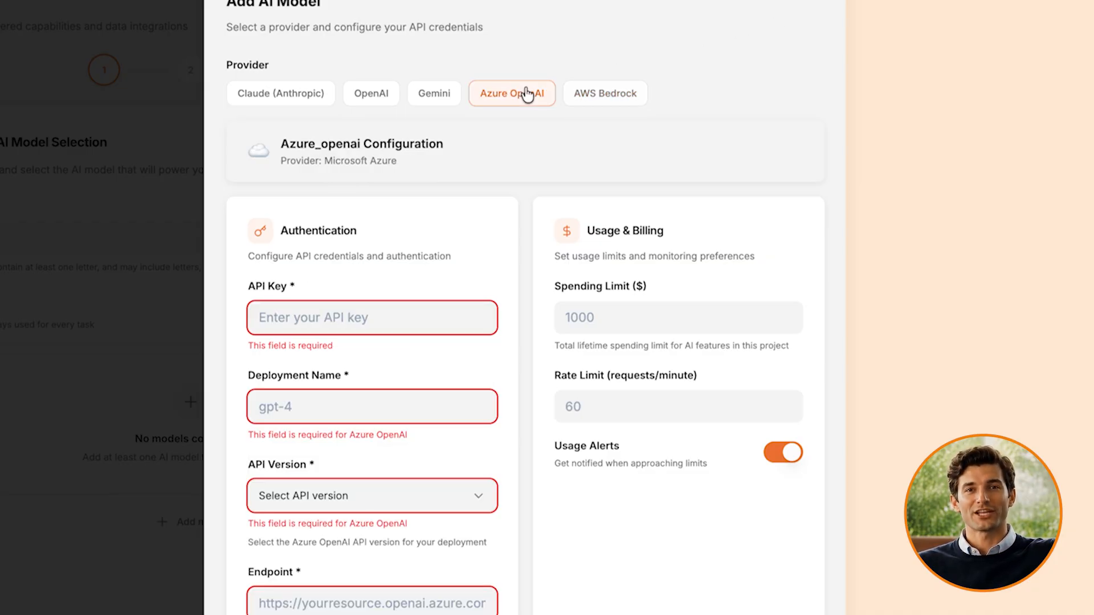
Step: Fill in the Azure OpenAI authentication: the API key, deployment name claude-sonnet-4-6, API version 2024-12-01-preview and the walnut-anthropic-model endpoint URL
{"action": "left_click", "coordinate": [371, 312]}
{"action": "key", "text": "super+v"}
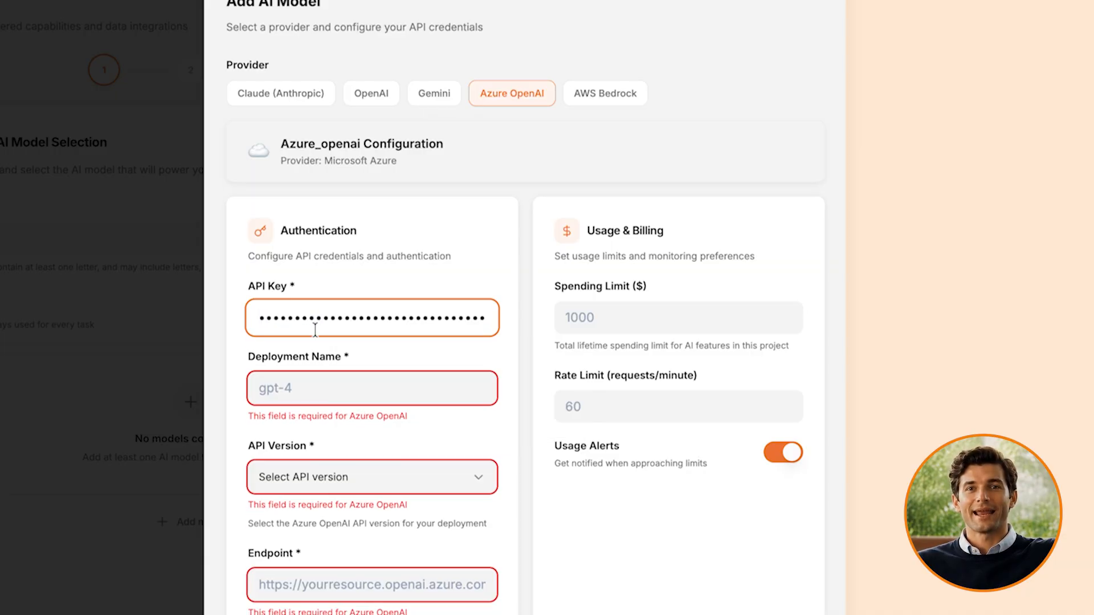
{"action": "left_click", "coordinate": [313, 389]}
{"action": "left_click", "coordinate": [364, 431]}
{"action": "left_click", "coordinate": [344, 457]}
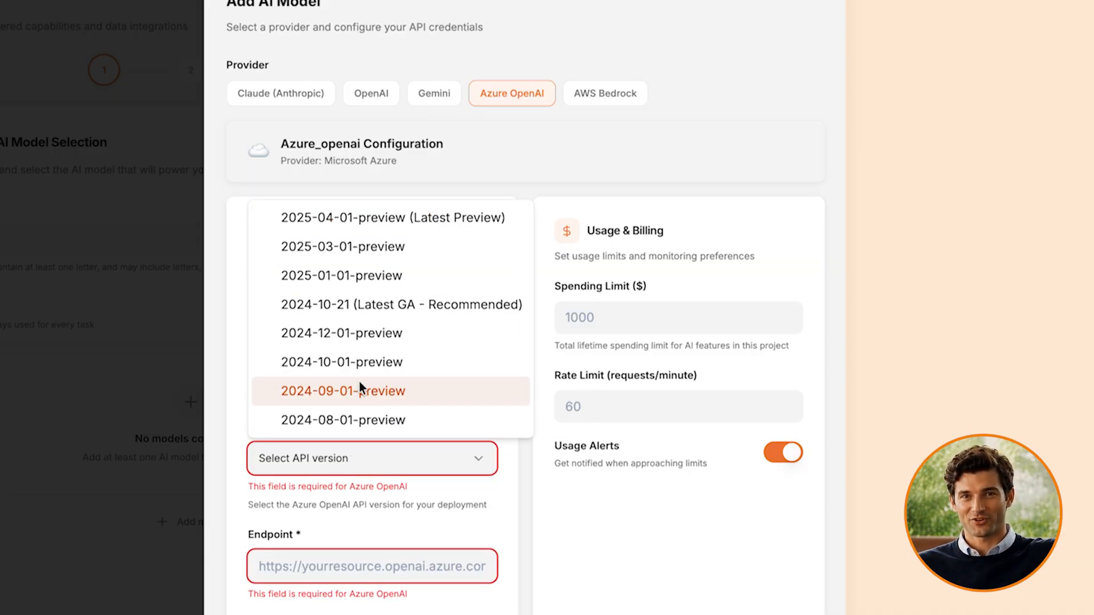
{"action": "left_click", "coordinate": [365, 330]}
{"action": "left_click", "coordinate": [336, 544]}
{"action": "left_click", "coordinate": [392, 443]}
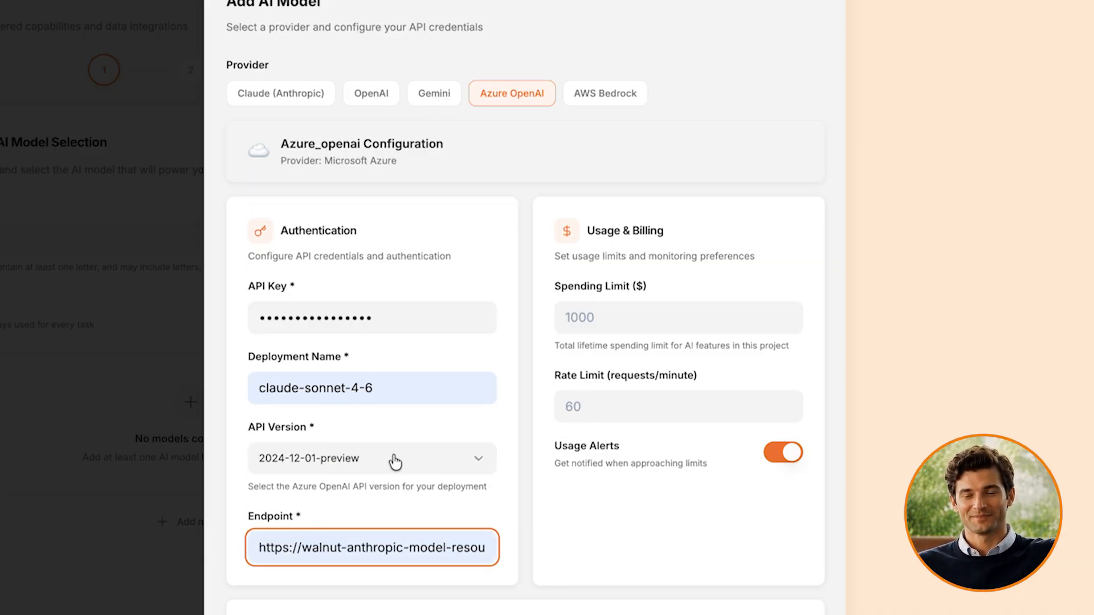
Step: Set the model's spending limit to $1000 and its rate limit to 60 requests per minute
{"action": "scroll", "coordinate": [387, 488], "scroll_direction": "down", "scroll_amount": 2}
{"action": "scroll", "coordinate": [388, 488], "scroll_direction": "down", "scroll_amount": 1}
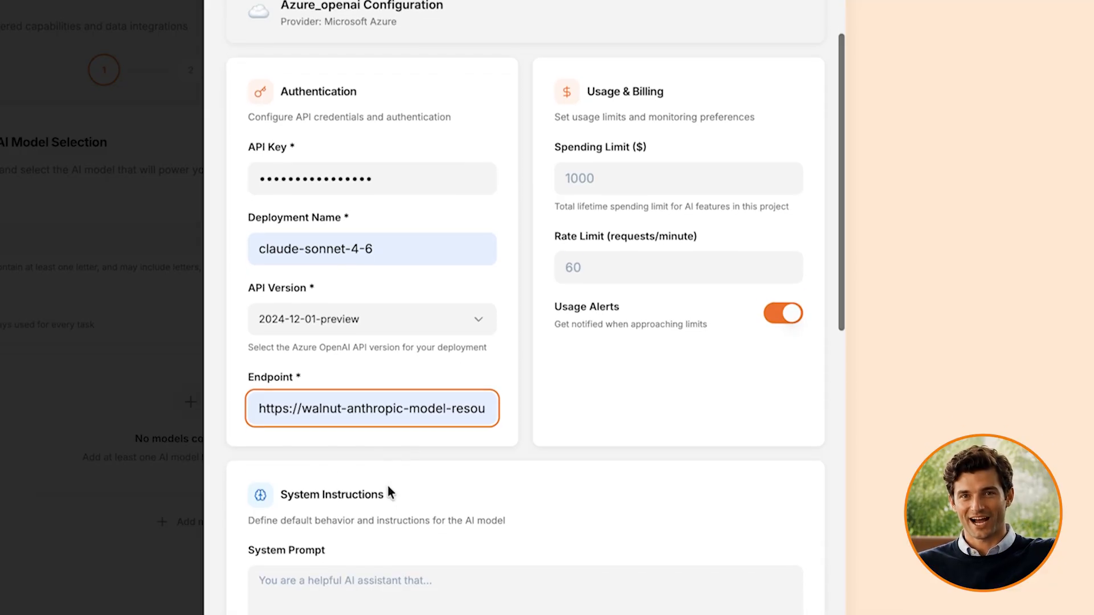
{"action": "left_click", "coordinate": [600, 180]}
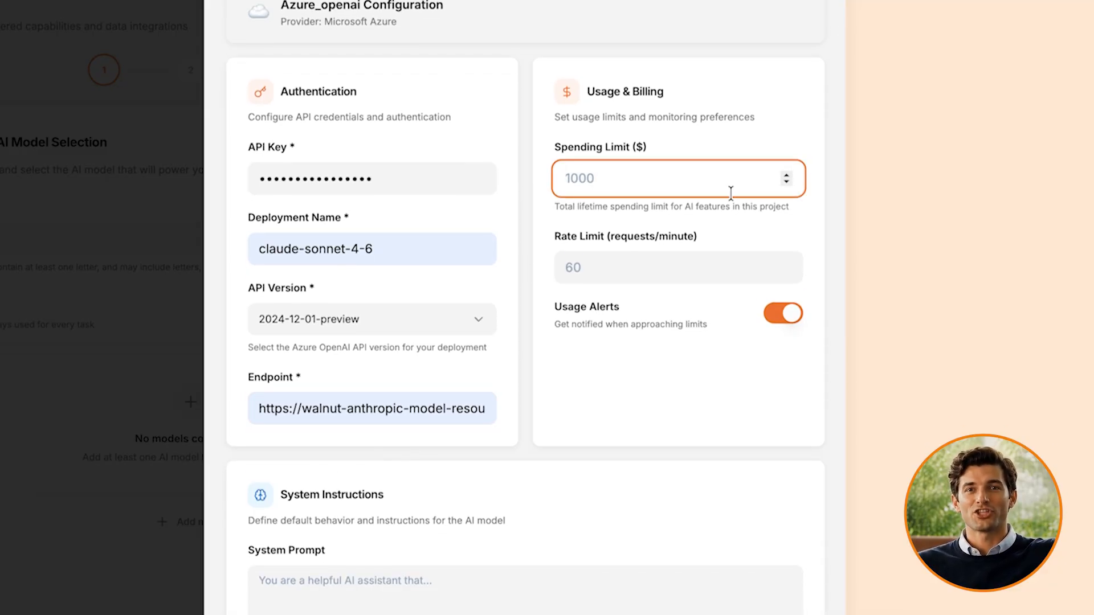
{"action": "type", "text": "1000"}
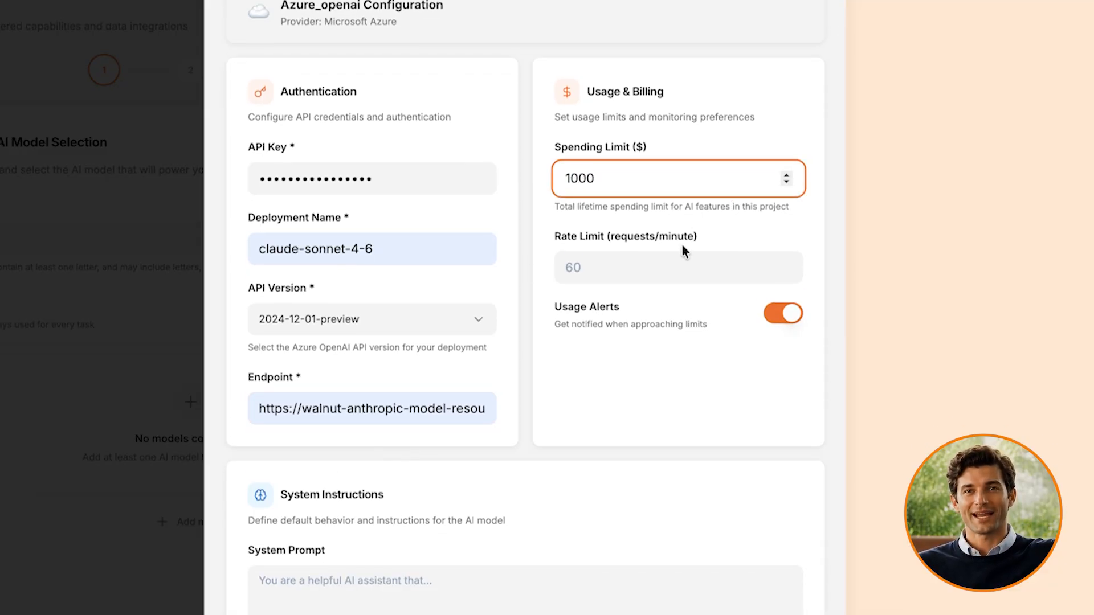
{"action": "left_click", "coordinate": [663, 262]}
{"action": "type", "text": "60"}
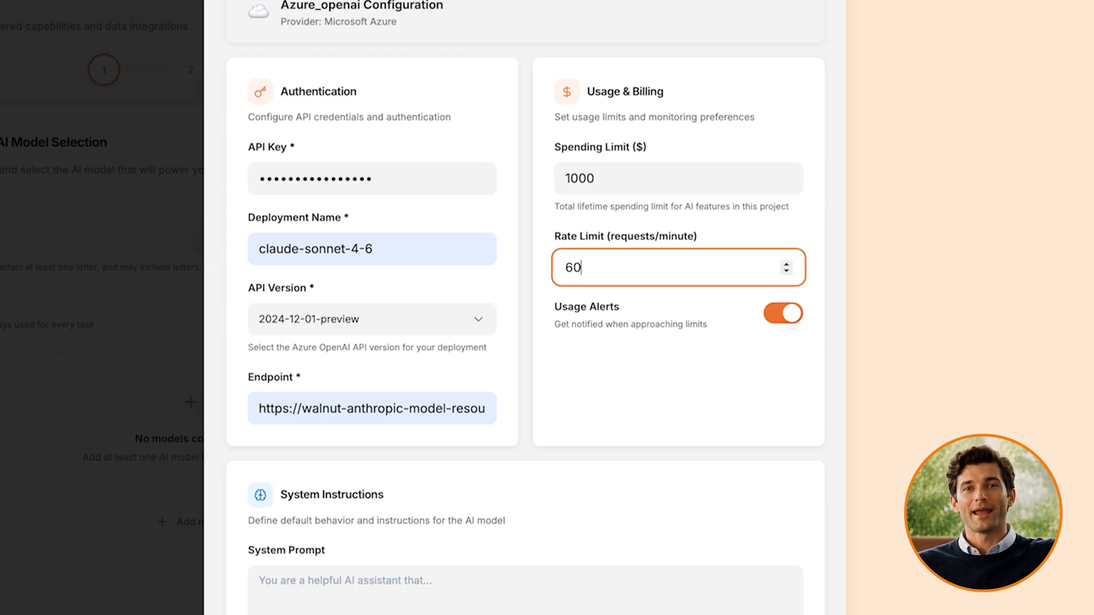
{"action": "left_click", "coordinate": [711, 372]}
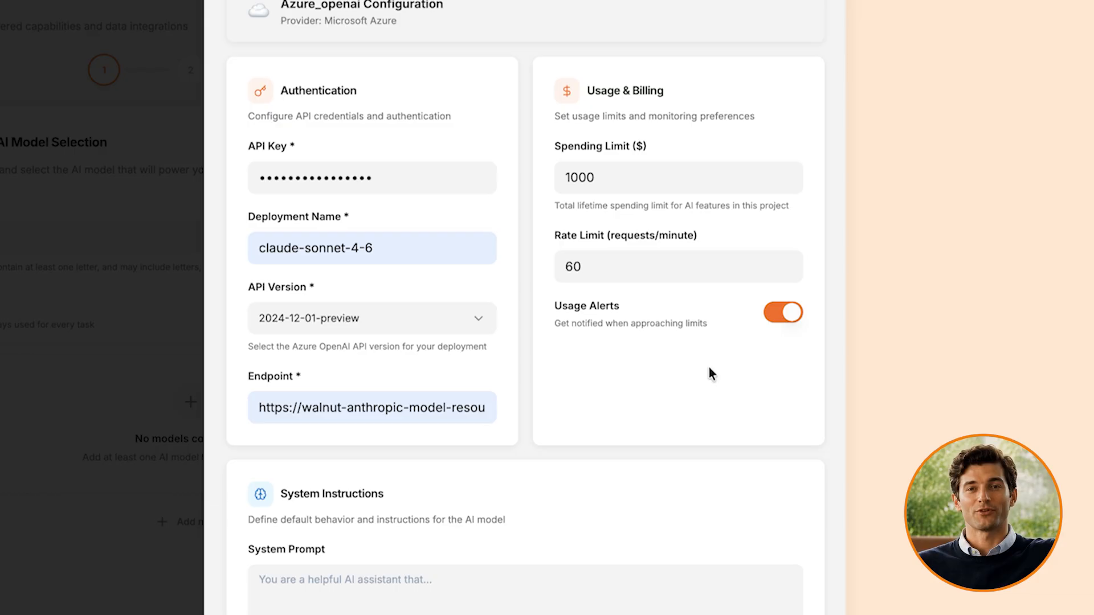
Step: Paste the prepared user-story format, acceptance criteria and role rules as the model's system prompt and review the text
{"action": "scroll", "coordinate": [711, 373], "scroll_direction": "down", "scroll_amount": 4}
{"action": "left_click", "coordinate": [634, 388]}
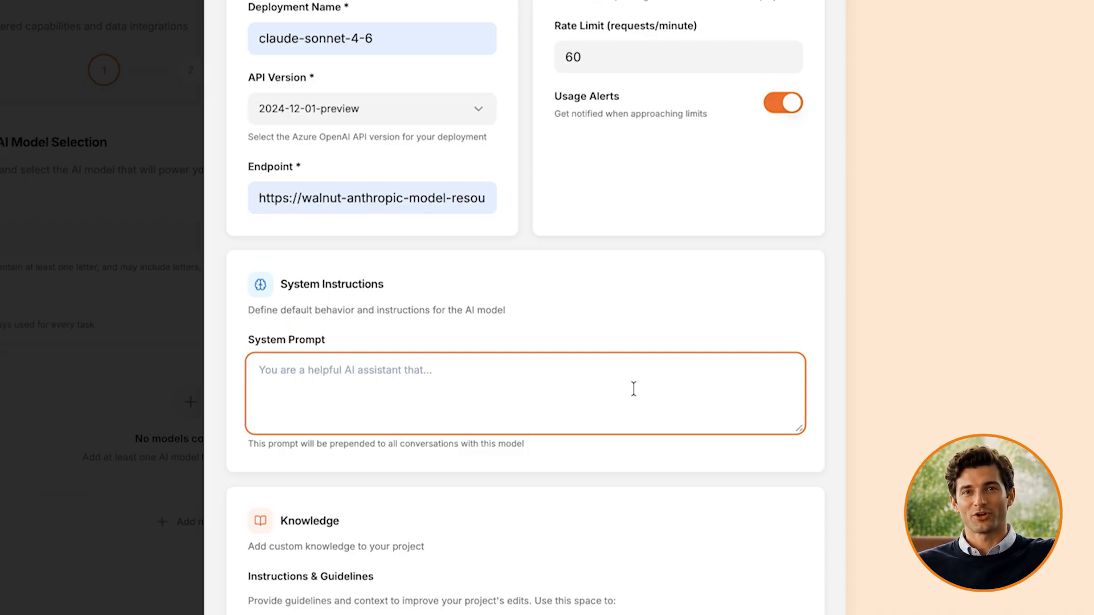
{"action": "key", "text": "super+v"}
{"action": "scroll", "coordinate": [335, 375], "scroll_direction": "down", "scroll_amount": 2}
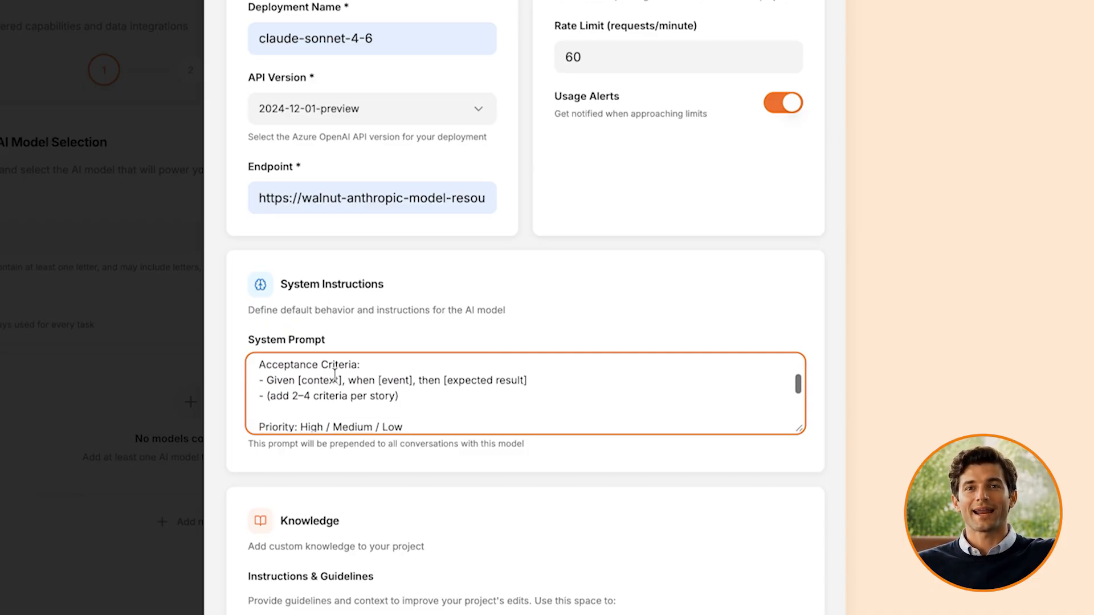
{"action": "scroll", "coordinate": [334, 375], "scroll_direction": "down", "scroll_amount": 5}
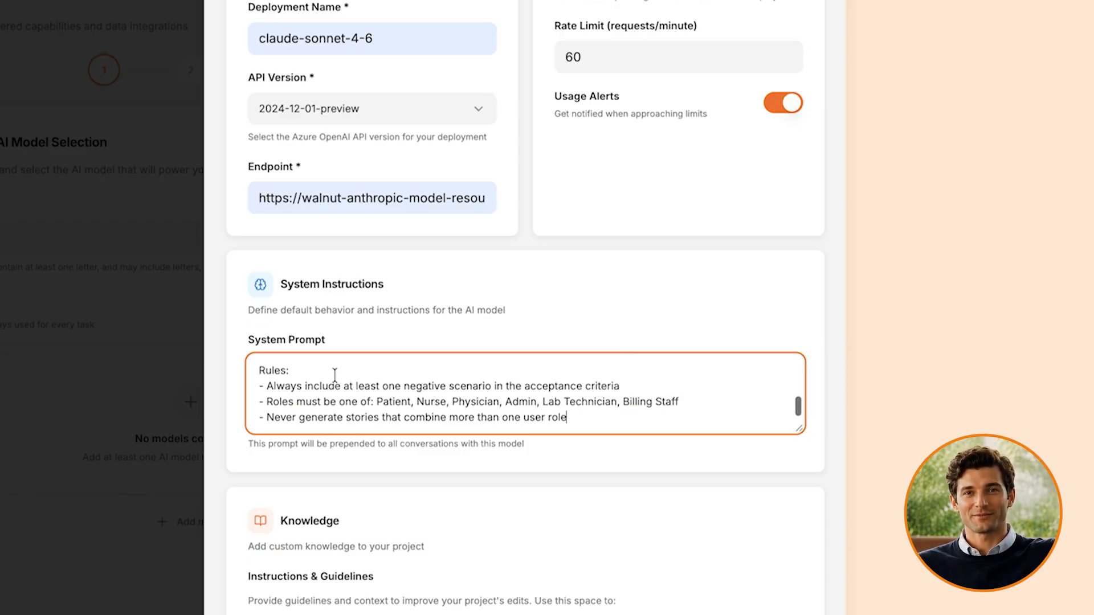
Step: Paste the healthcare terminology, workflows and compliance rules into the Knowledge instructions and guidelines and review them
{"action": "left_click", "coordinate": [325, 398]}
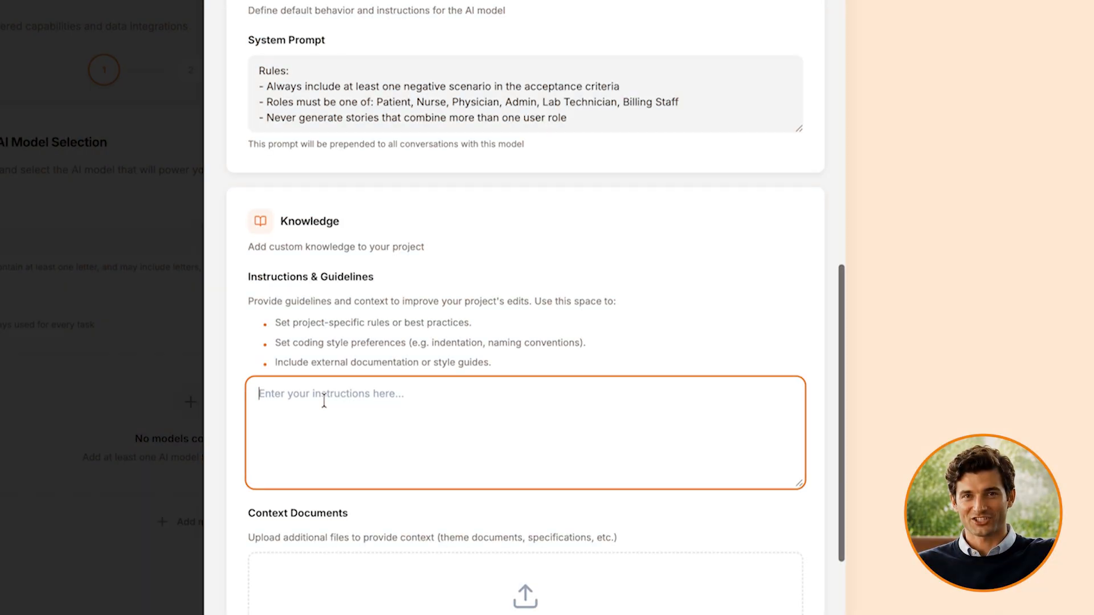
{"action": "scroll", "coordinate": [324, 401], "scroll_direction": "down", "scroll_amount": 1}
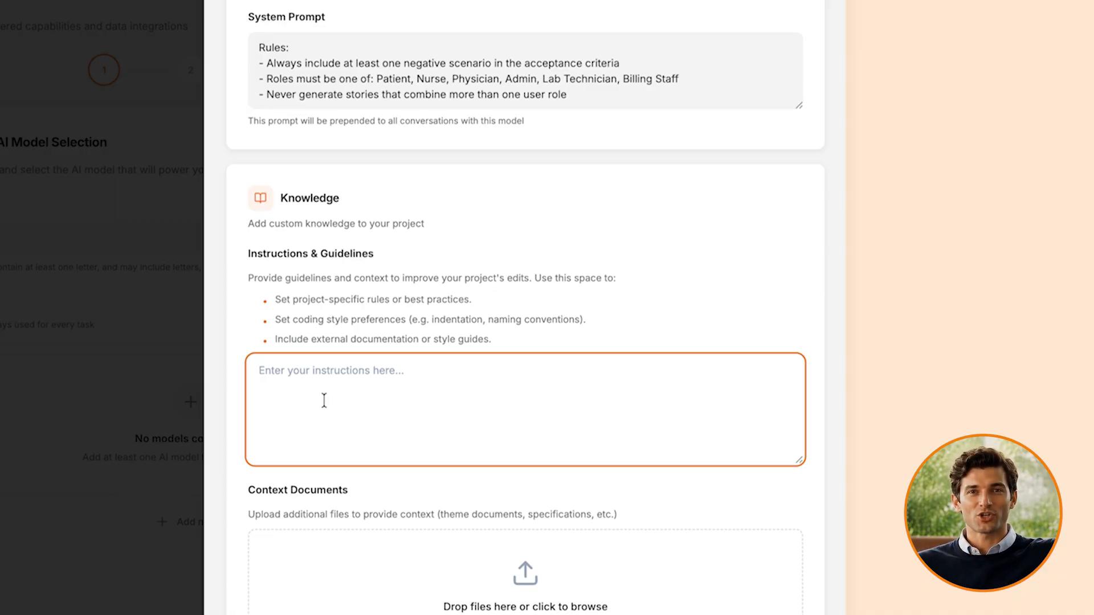
{"action": "key", "text": "ctrl+v"}
{"action": "scroll", "coordinate": [311, 397], "scroll_direction": "down", "scroll_amount": 3}
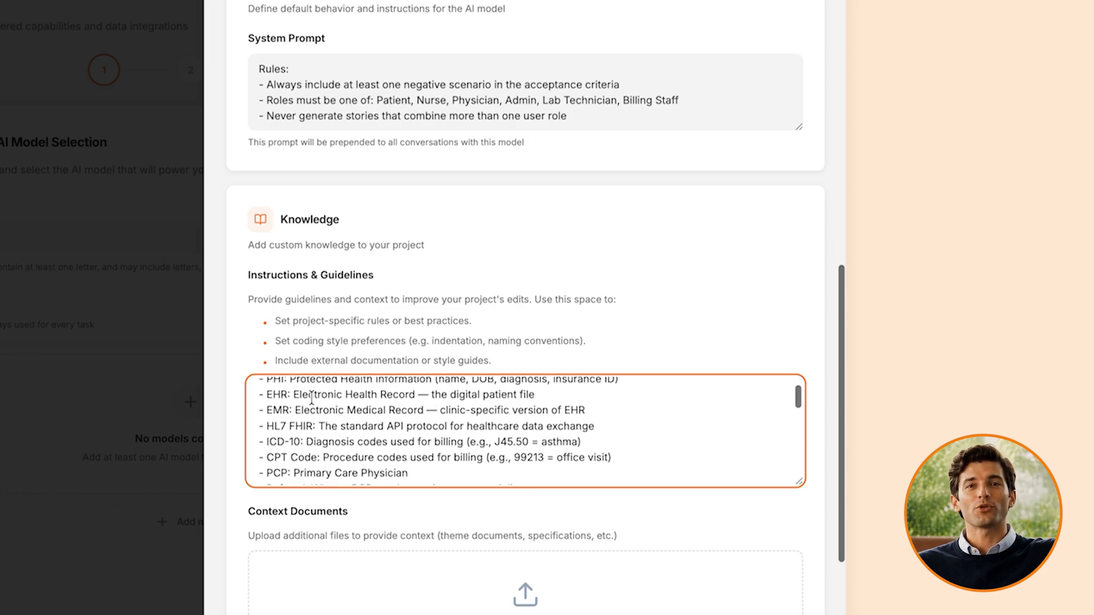
{"action": "scroll", "coordinate": [311, 397], "scroll_direction": "down", "scroll_amount": 4}
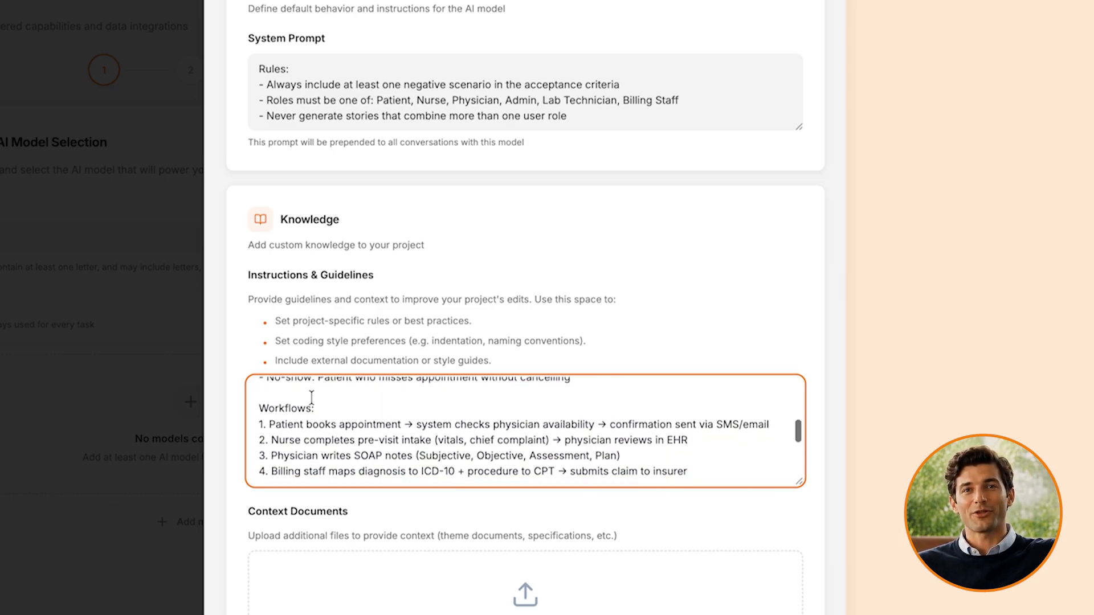
{"action": "scroll", "coordinate": [311, 398], "scroll_direction": "down", "scroll_amount": 3}
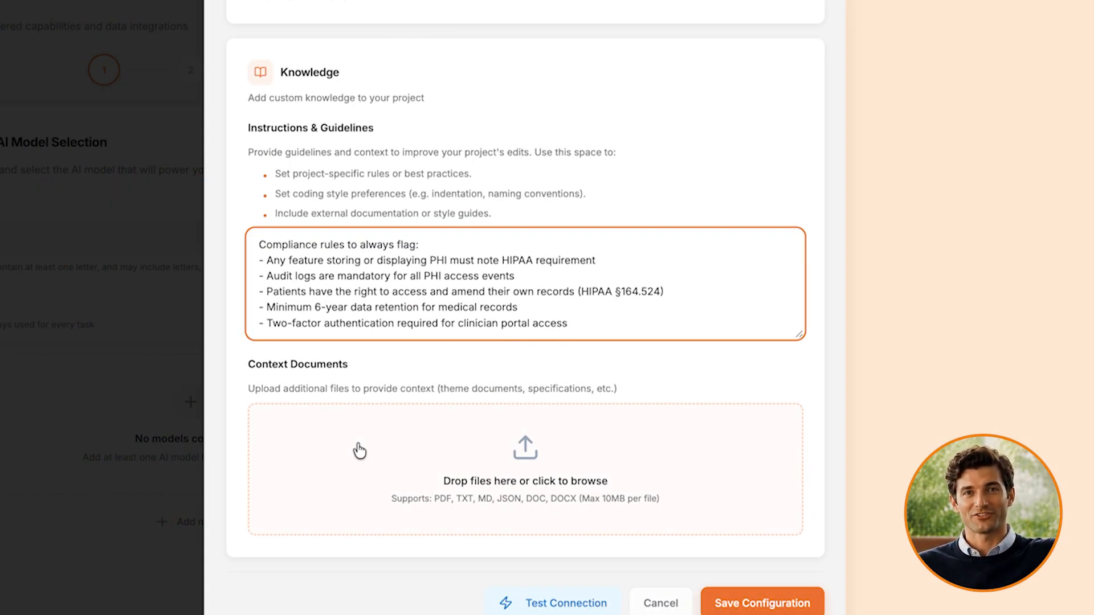
Step: Upload EHR_Context_Documents_Plain.docx from Downloads as a context document
{"action": "left_click", "coordinate": [357, 449]}
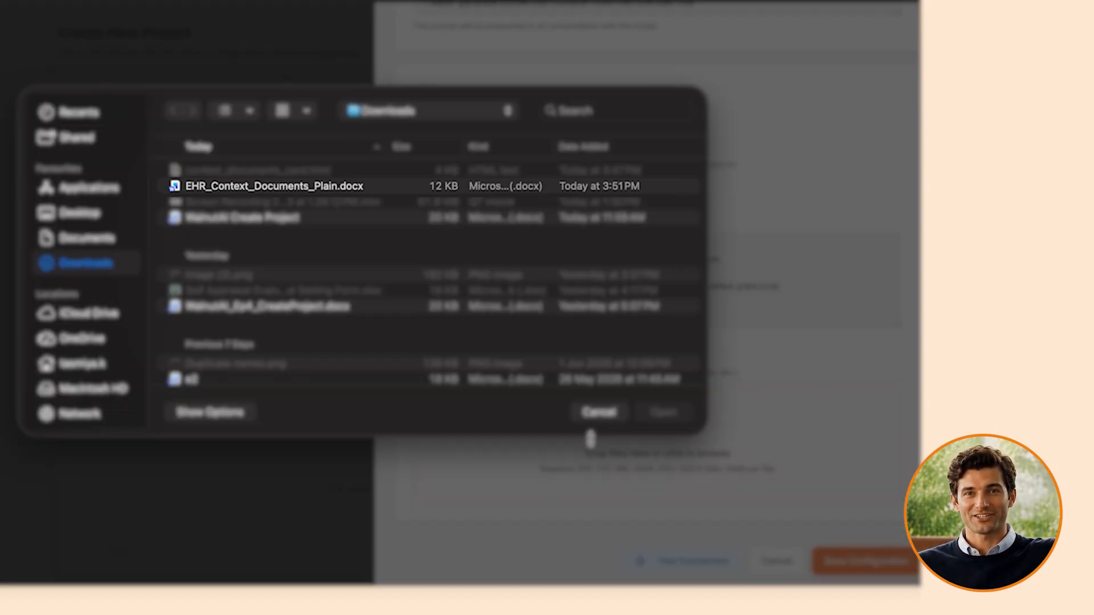
{"action": "left_click", "coordinate": [398, 191]}
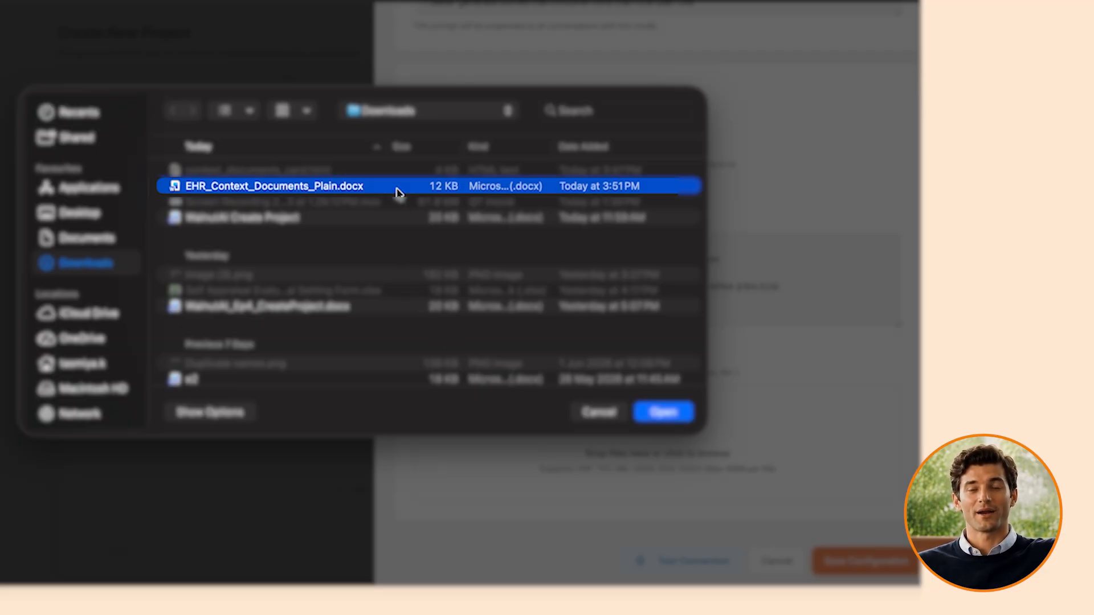
{"action": "left_click", "coordinate": [661, 412]}
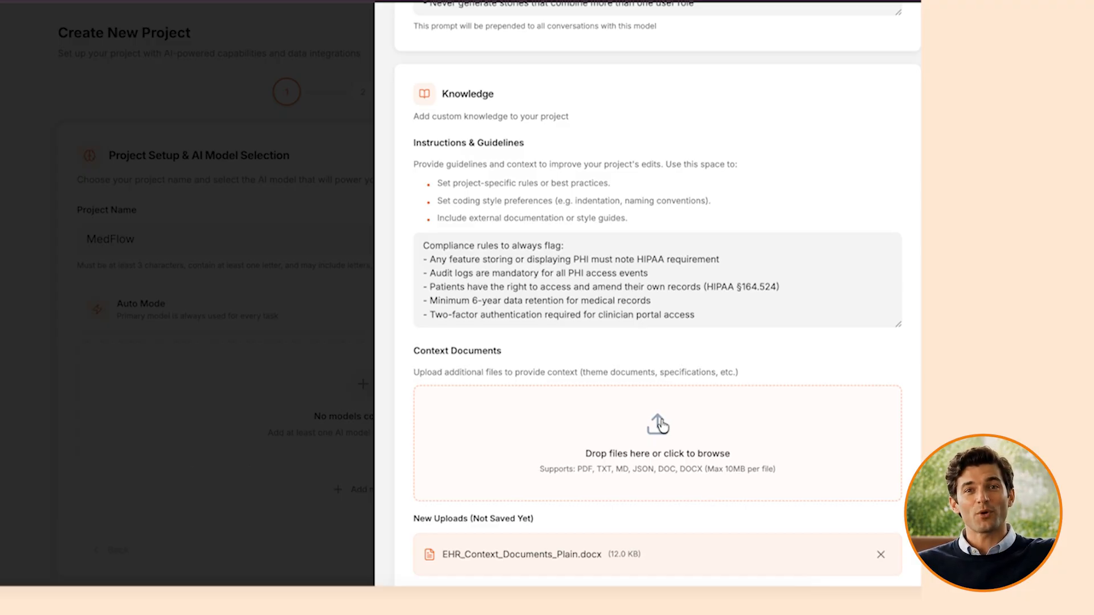
Step: Test the model's connection and save its configuration
{"action": "scroll", "coordinate": [660, 423], "scroll_direction": "down", "scroll_amount": 3}
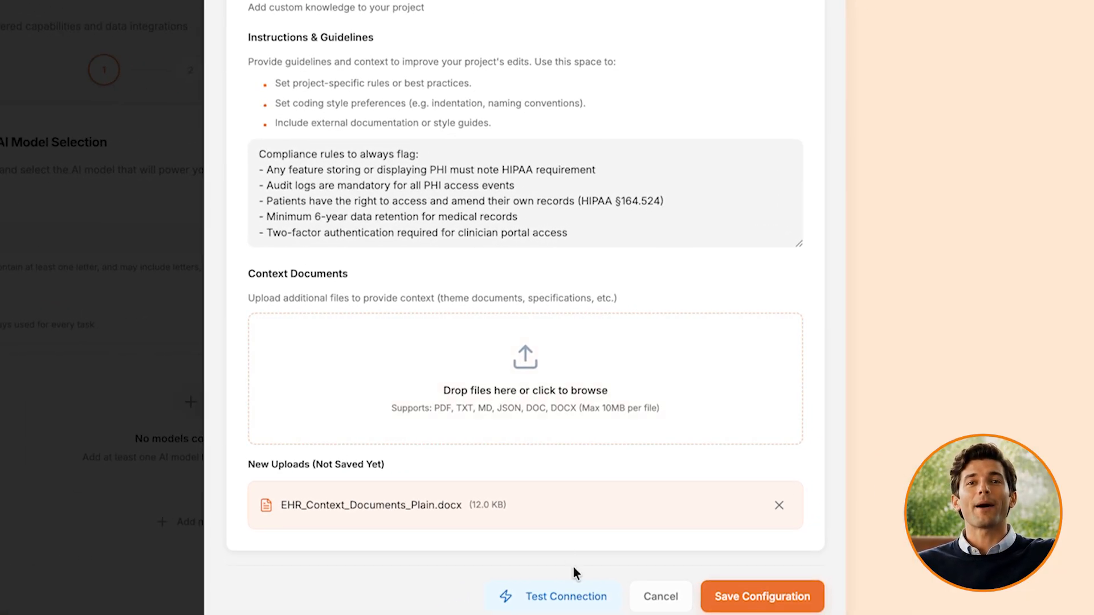
{"action": "left_click", "coordinate": [572, 594]}
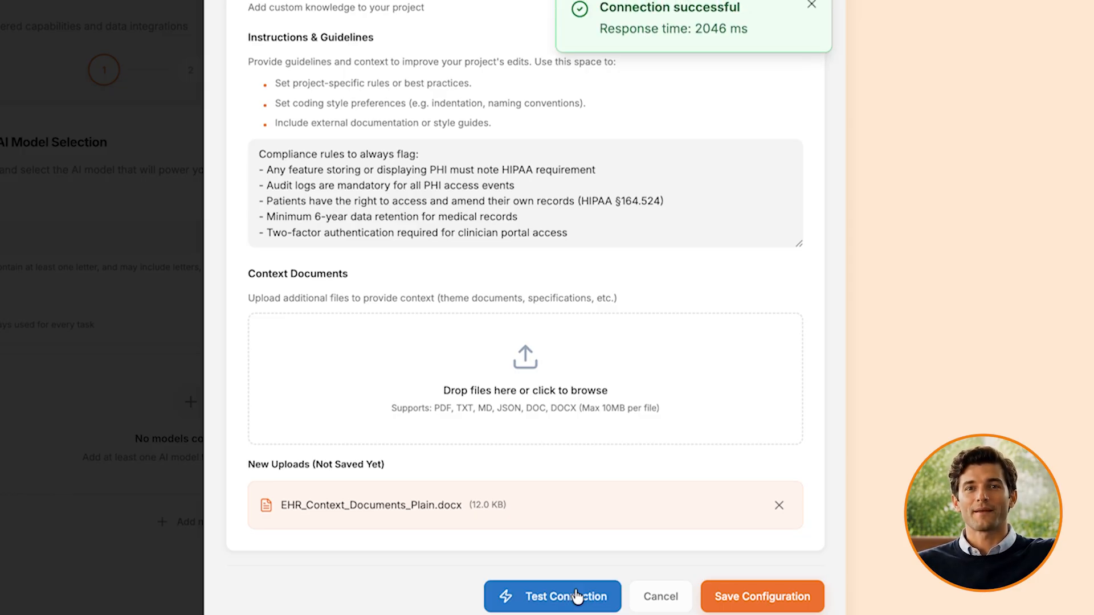
{"action": "left_click", "coordinate": [717, 602]}
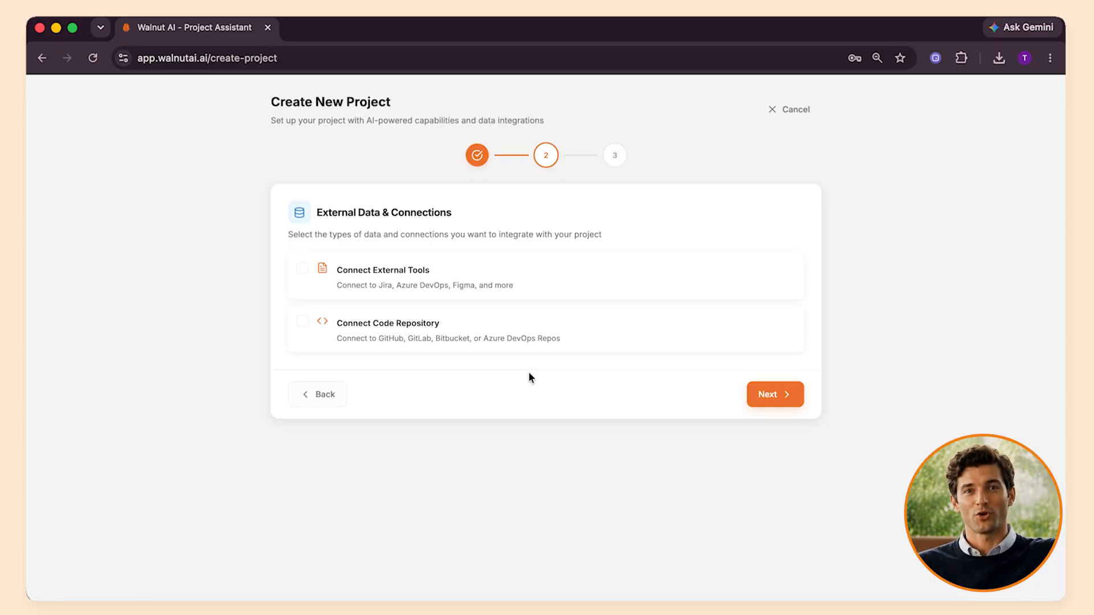
Step: Enable Connect External Tools and Connect Code Repository for the project, closing both setup panels without configuring a connection
{"action": "left_click", "coordinate": [303, 271]}
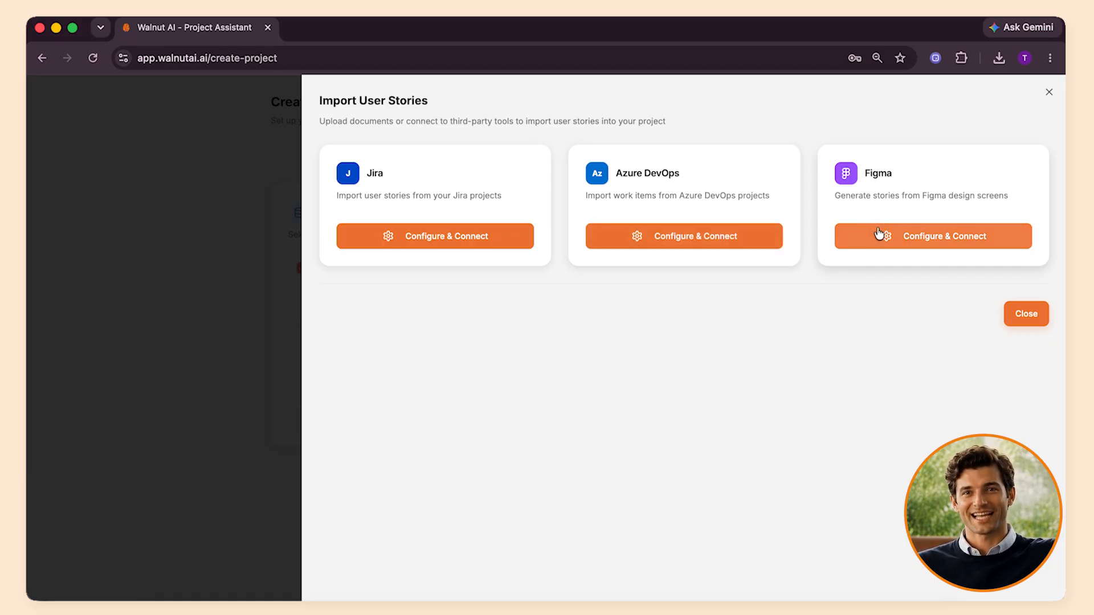
{"action": "left_click", "coordinate": [1027, 313]}
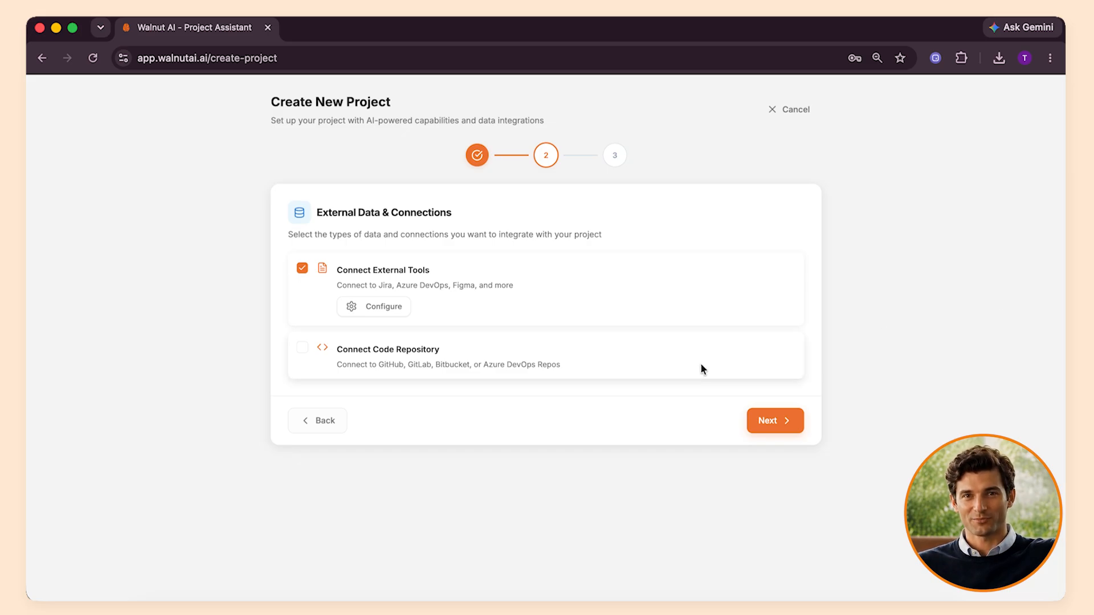
{"action": "left_click", "coordinate": [302, 349]}
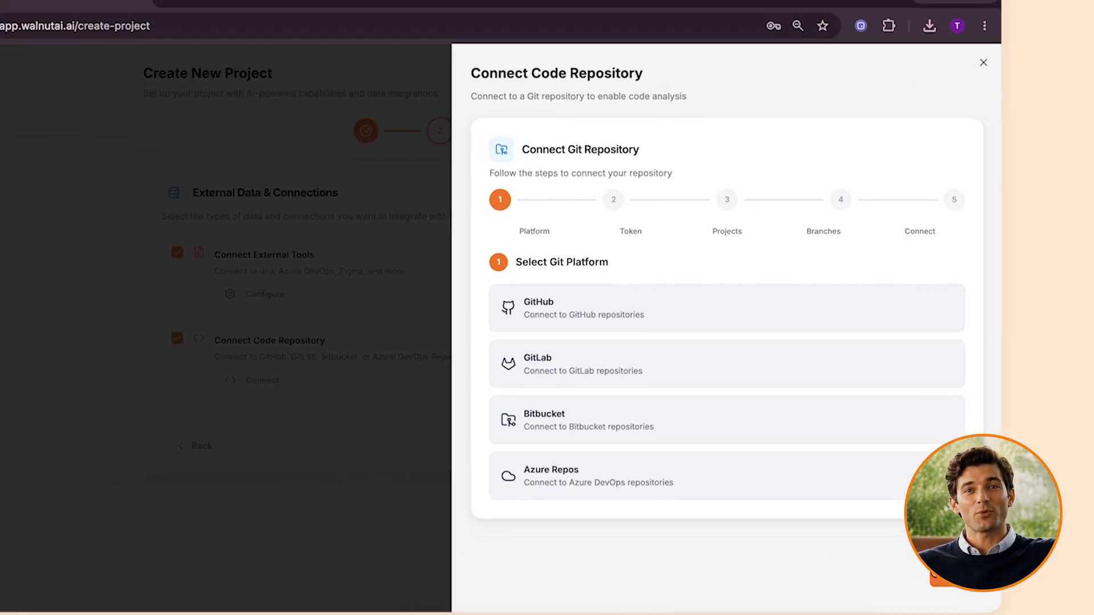
{"action": "left_click", "coordinate": [813, 589]}
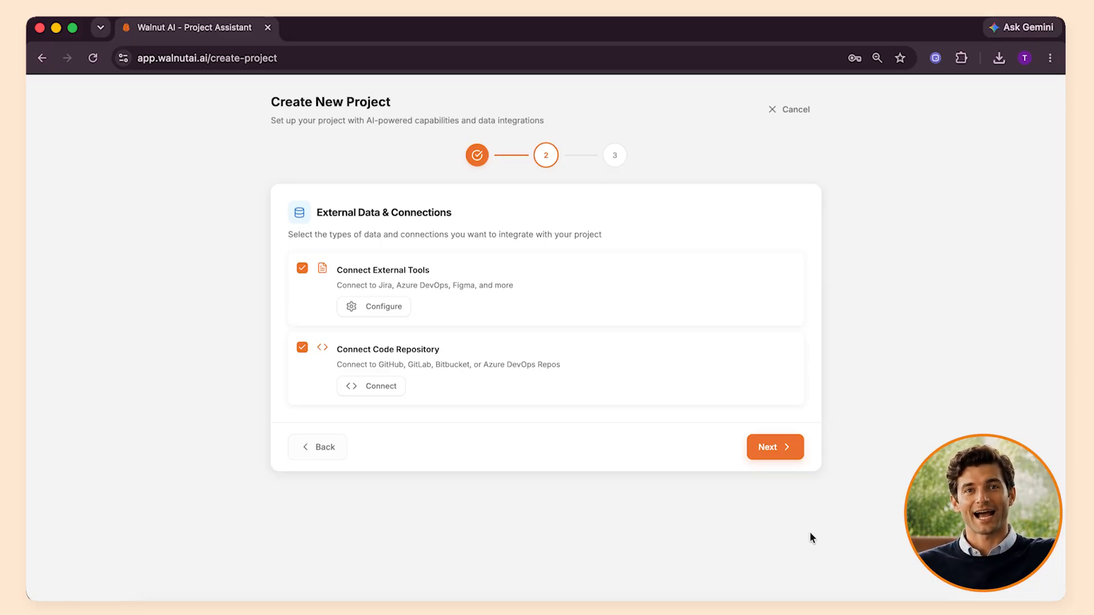
Step: Proceed to the project review, create the MedFlow project and leave the Intelligence Hub introduction for the dashboard
{"action": "left_click", "coordinate": [780, 464]}
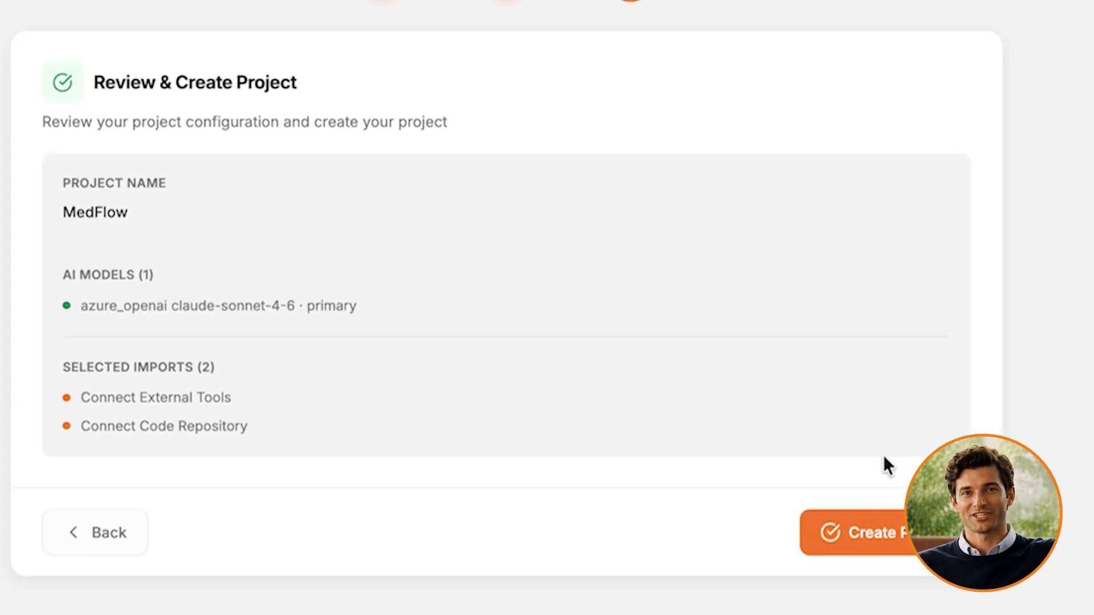
{"action": "left_click", "coordinate": [816, 514]}
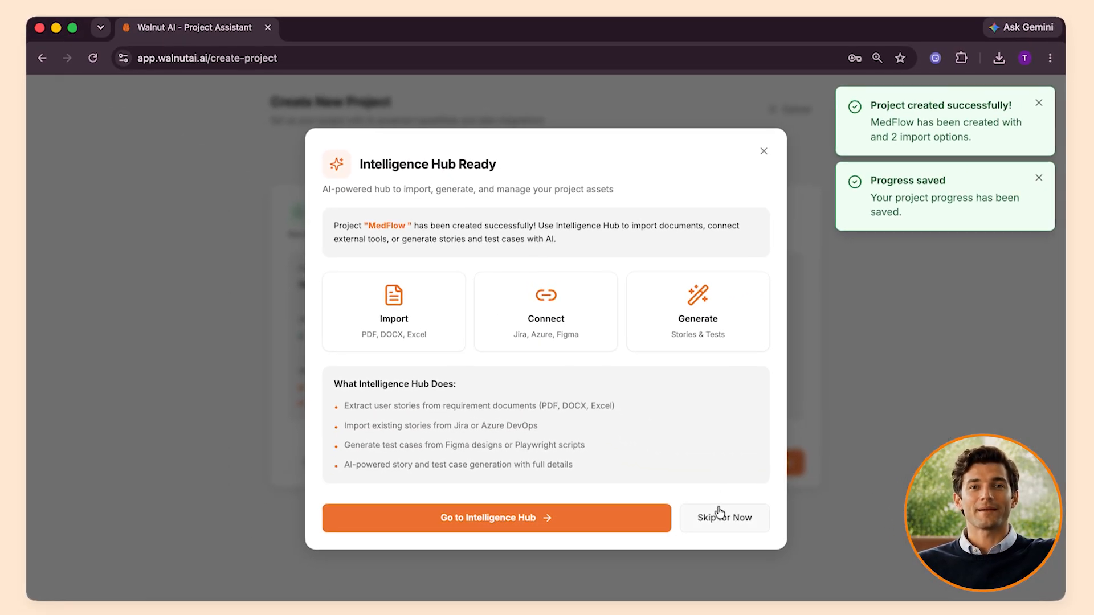
{"action": "left_click", "coordinate": [719, 513]}
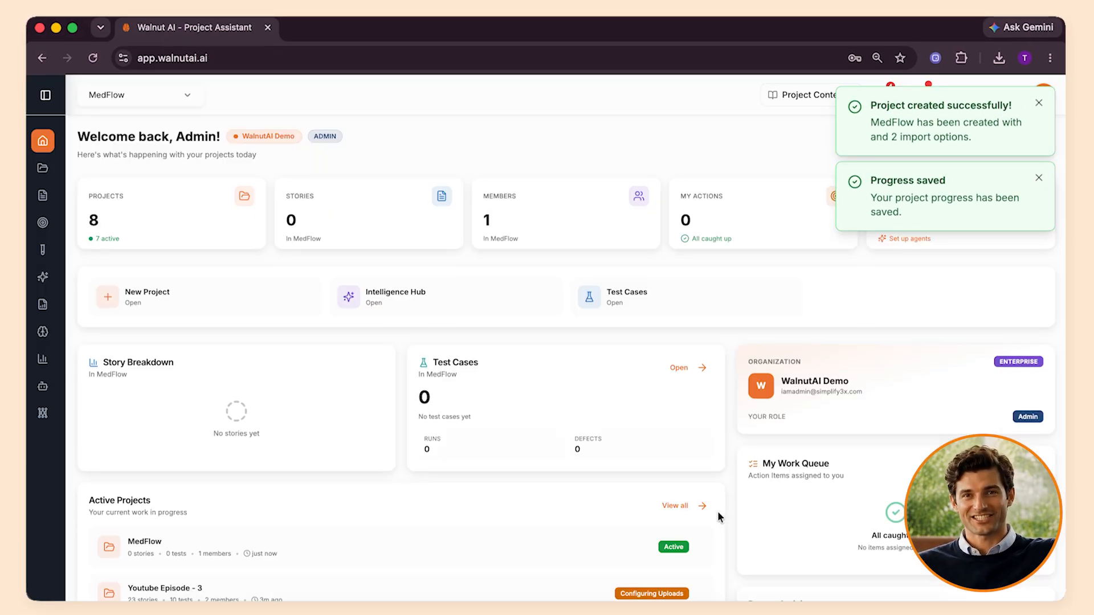